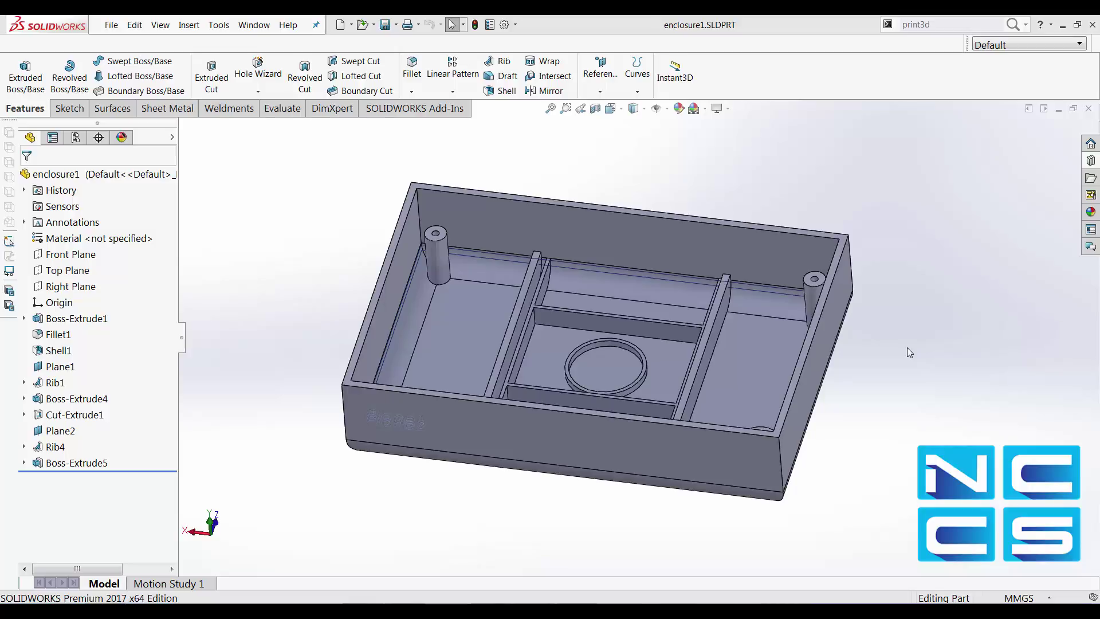
Step: Open Print3D and view the enclosure on the 400 × 300 × 80 mm Custom Printer bed
click(111, 24)
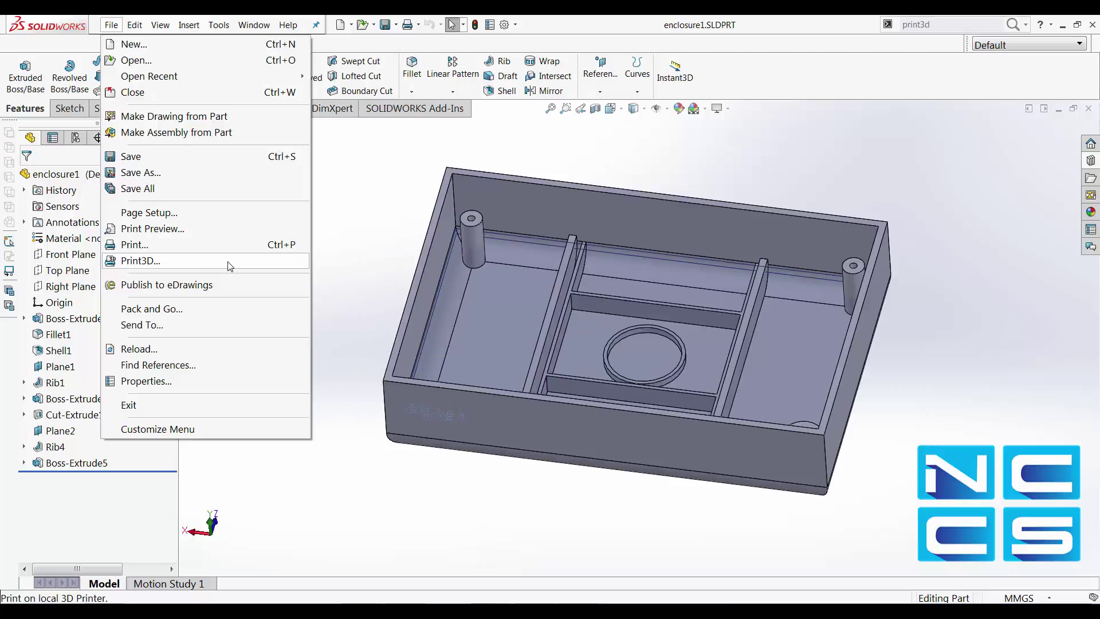
click(229, 262)
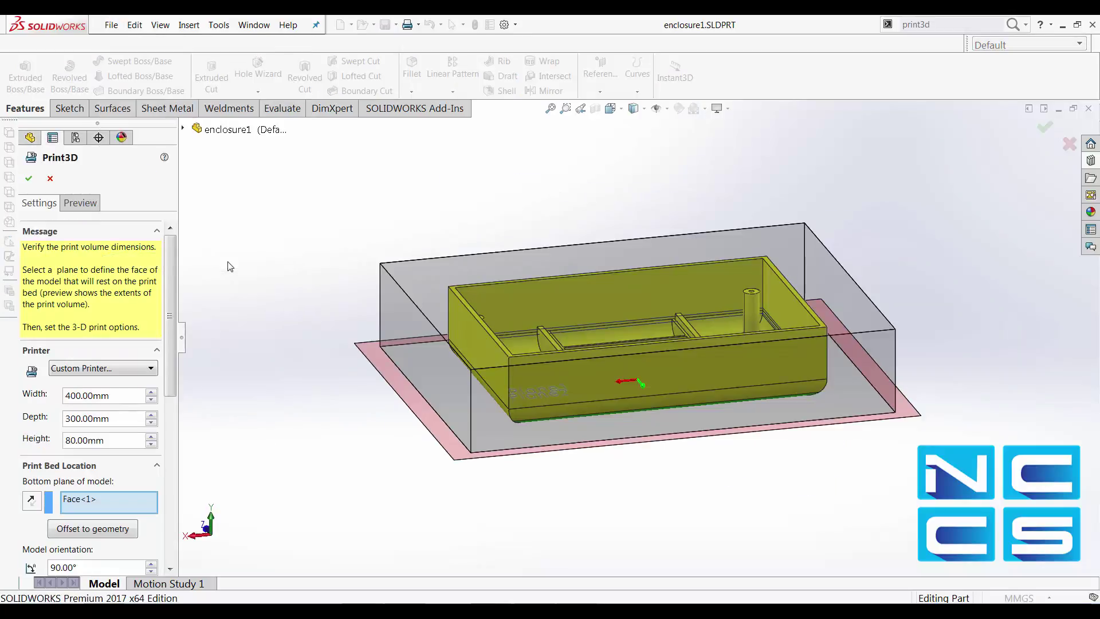
middle_drag(769, 435, 751, 522)
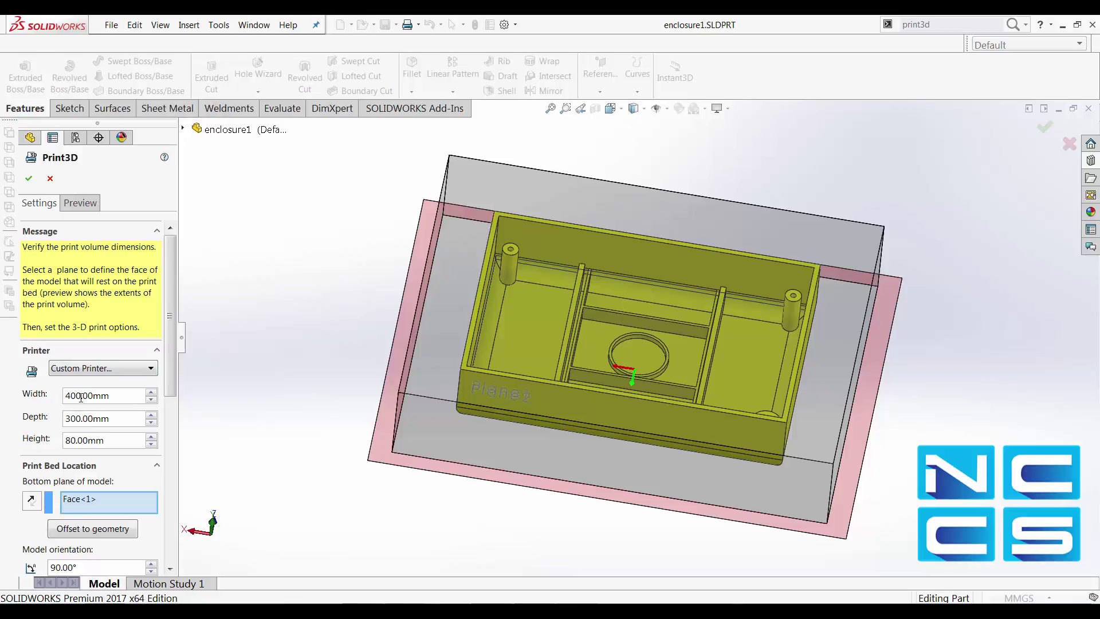
Step: In Preview, show the enclosure transparent to check 45° support faces, then make it opaque again
click(78, 204)
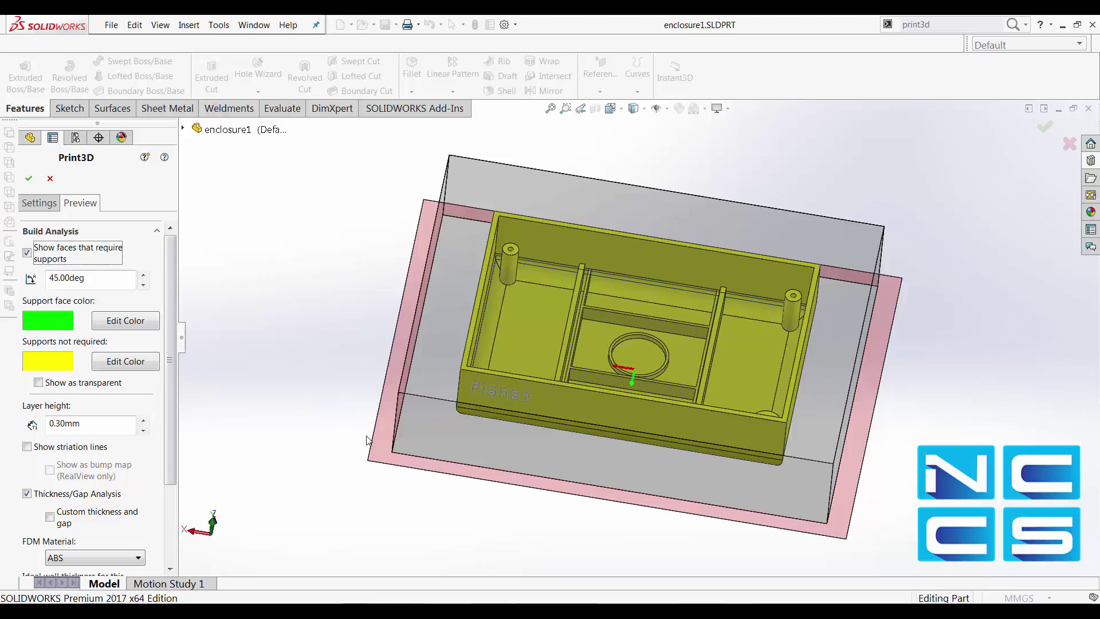
click(39, 382)
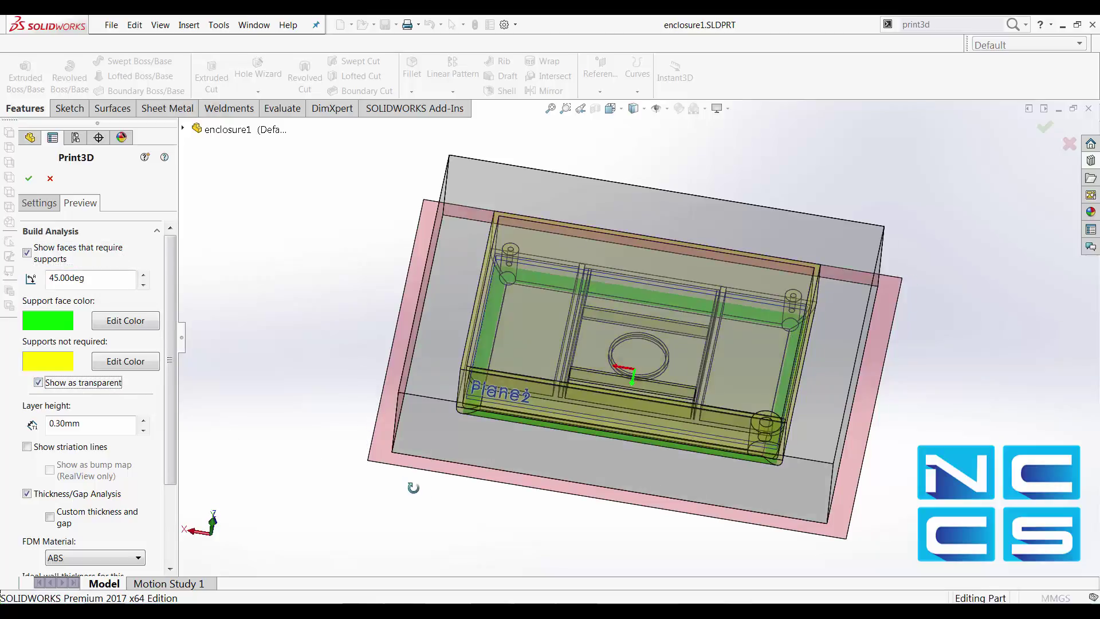
middle_drag(453, 436, 495, 360)
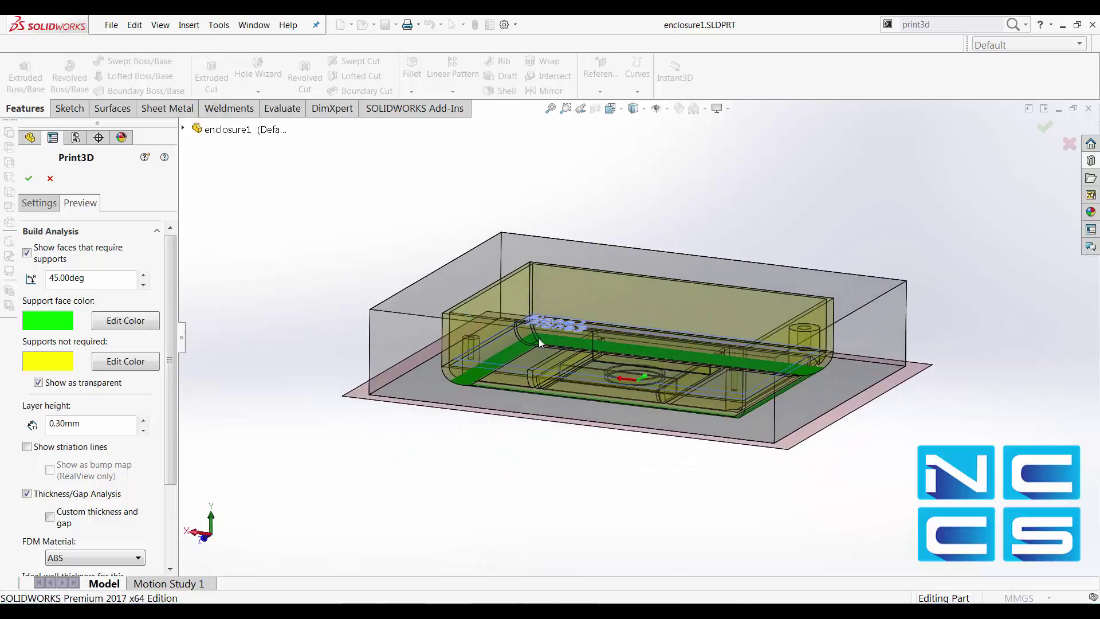
middle_drag(579, 266, 551, 302)
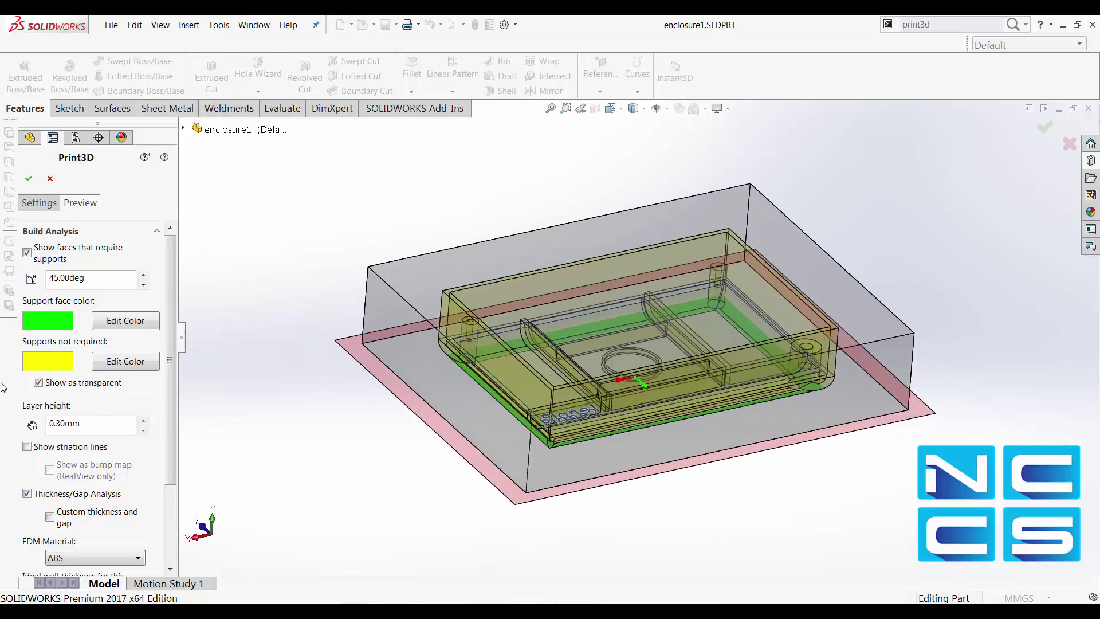
click(38, 382)
drag(167, 377, 174, 477)
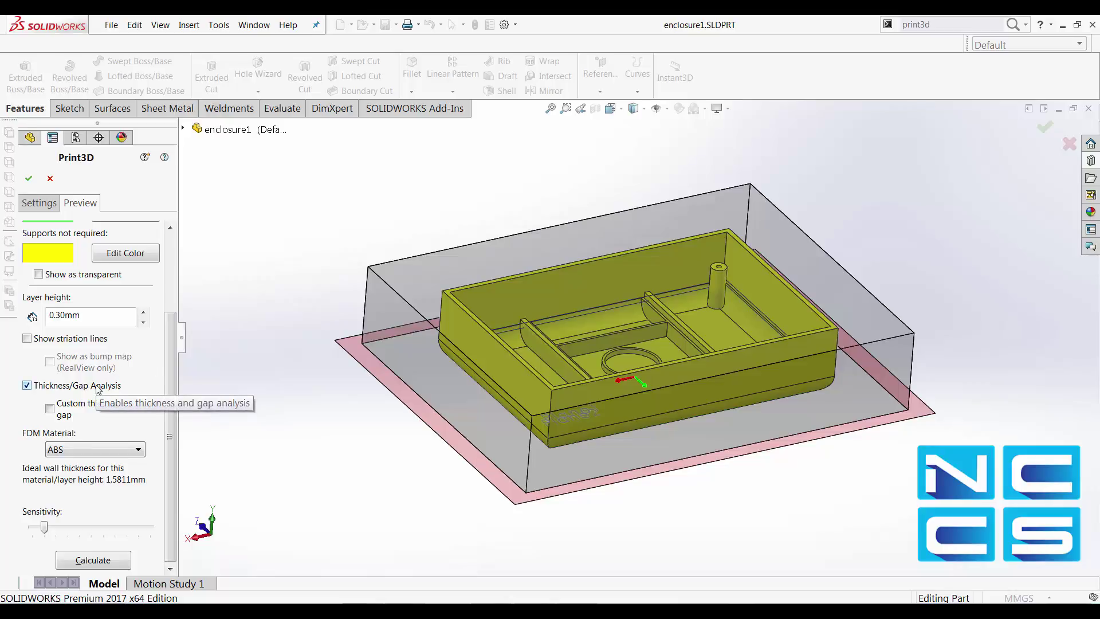
Step: Enable Custom thickness and gap and run the analysis with the default threshold
click(50, 408)
scroll(143, 481, up, 3)
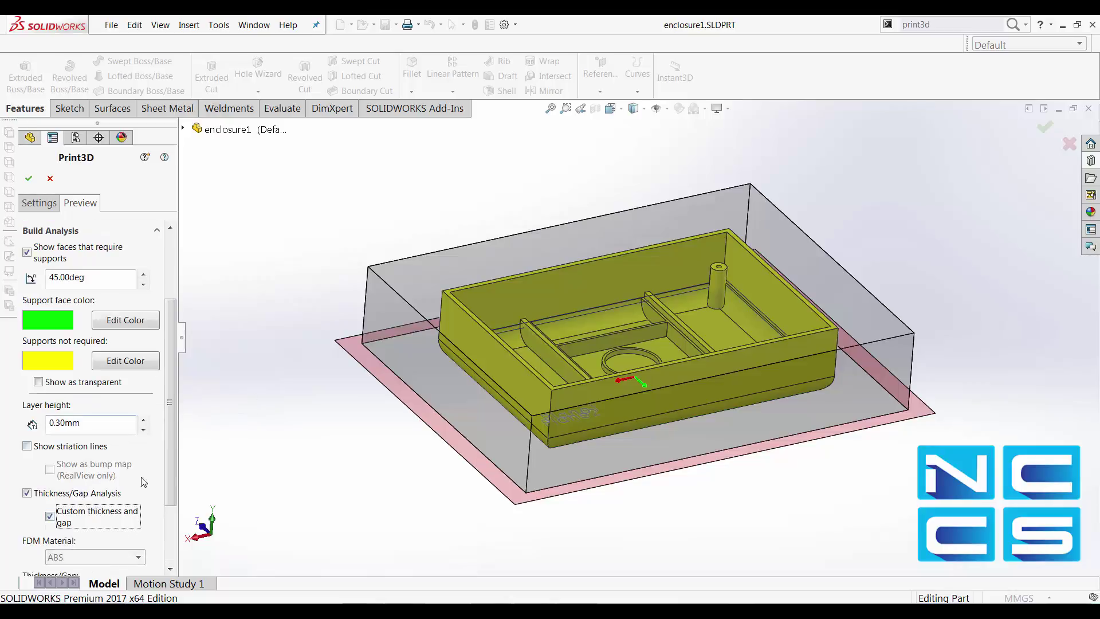
scroll(86, 492, down, 3)
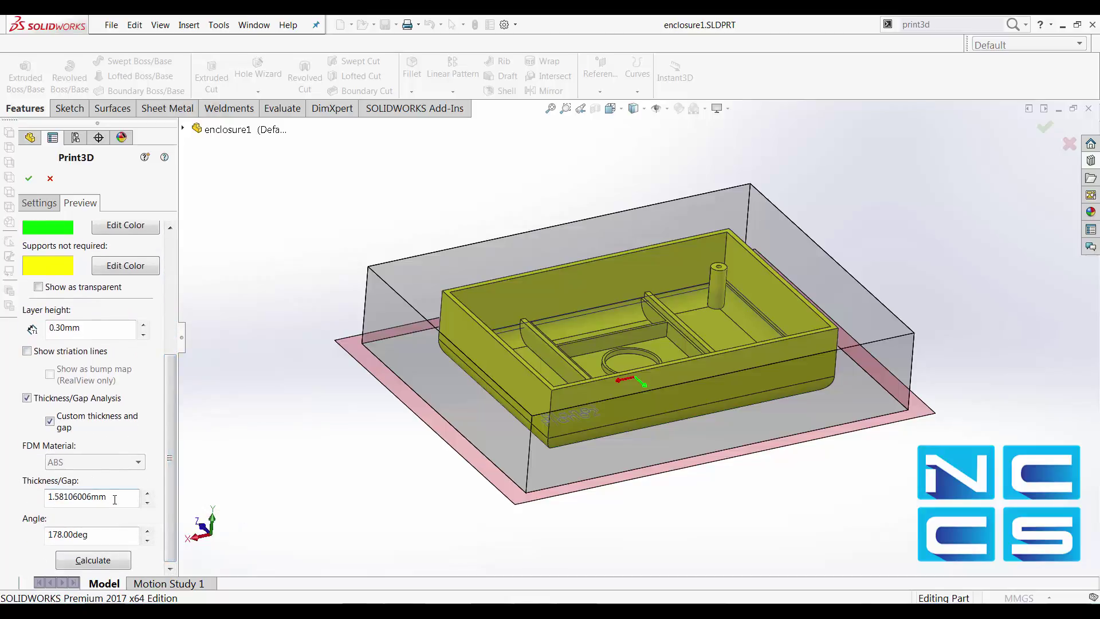
click(91, 553)
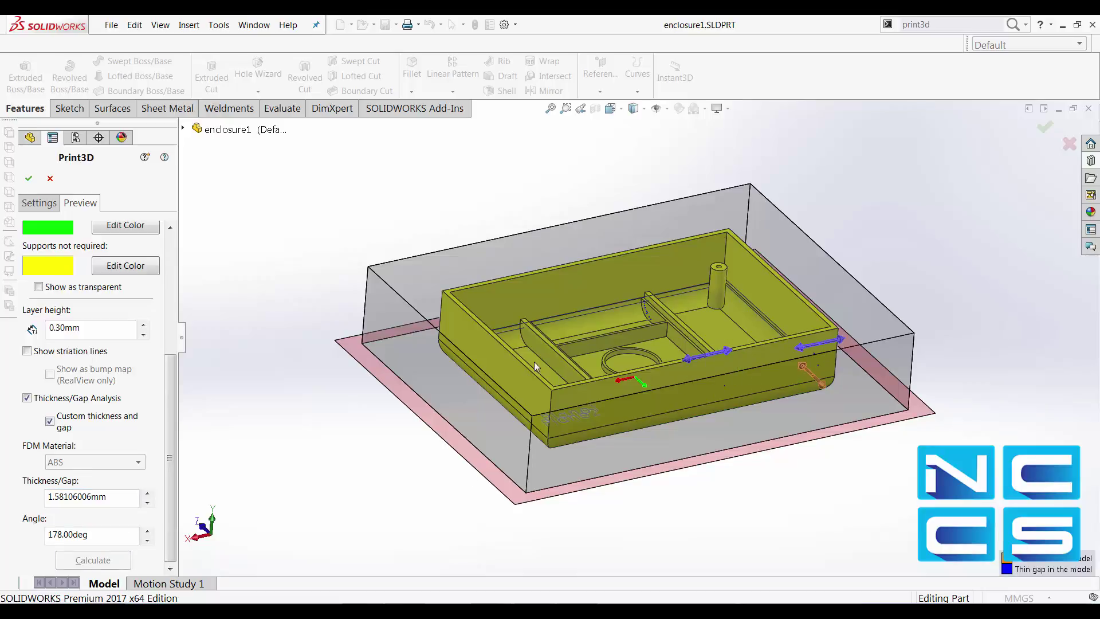
scroll(726, 340, down, 5)
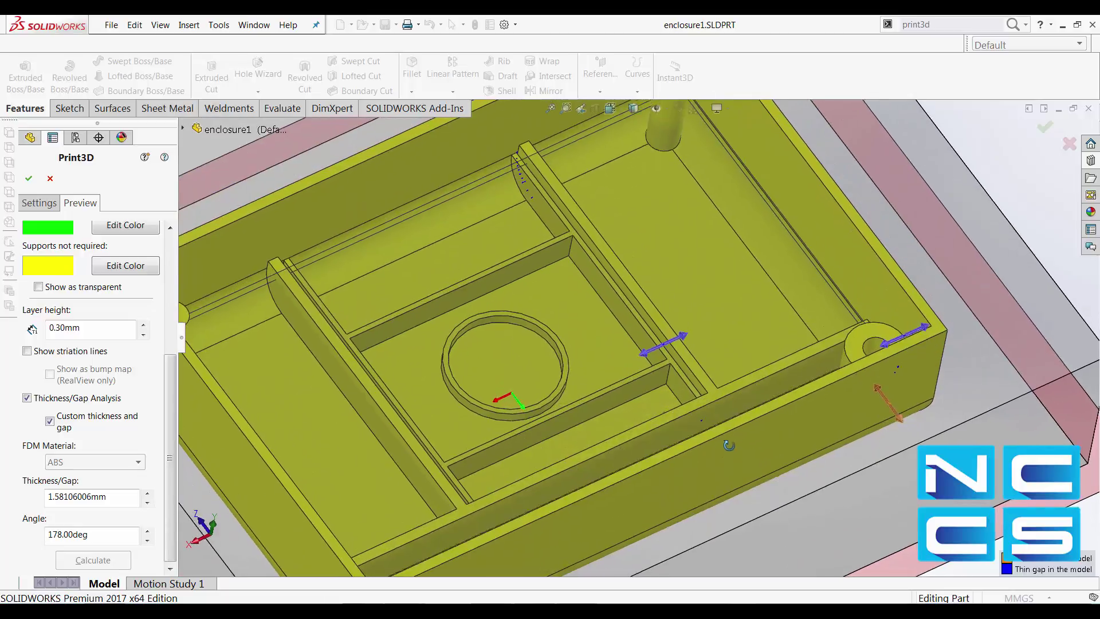
scroll(810, 405, down, 8)
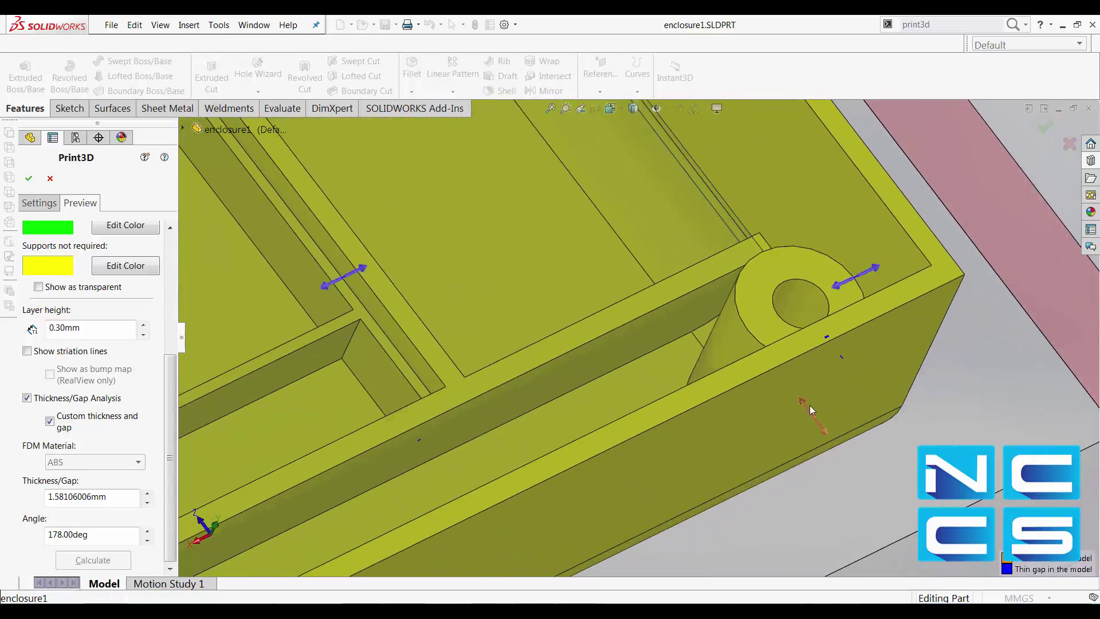
key(ctrl+7)
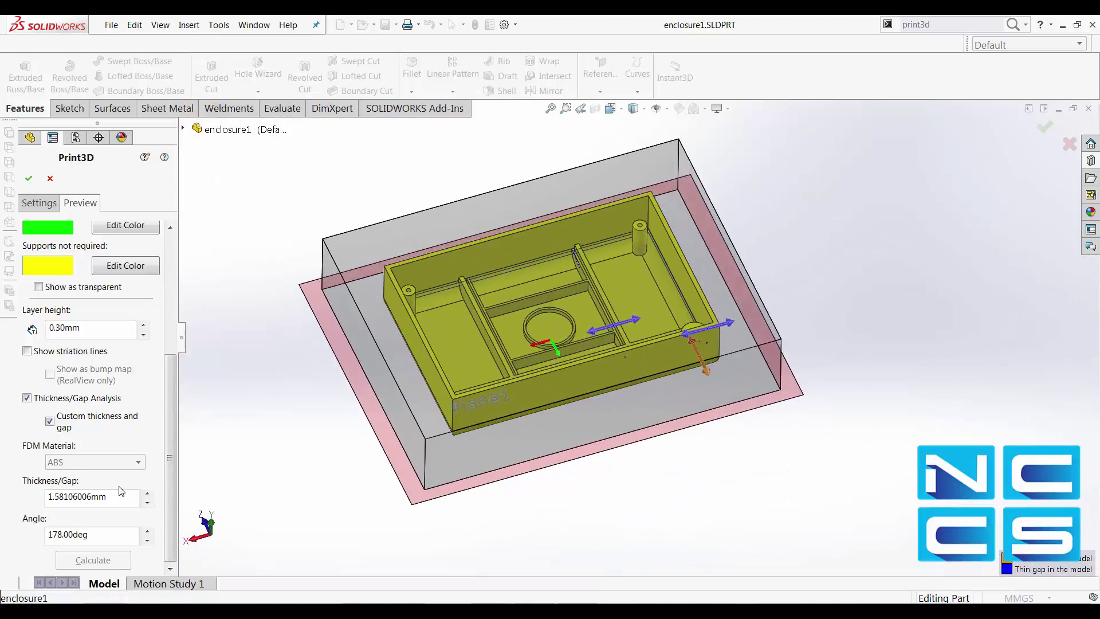
Step: Set Thickness/Gap to 5.00 mm and recalculate to flag thin walls and ribs
double_click(124, 496)
text(5)
key(Return)
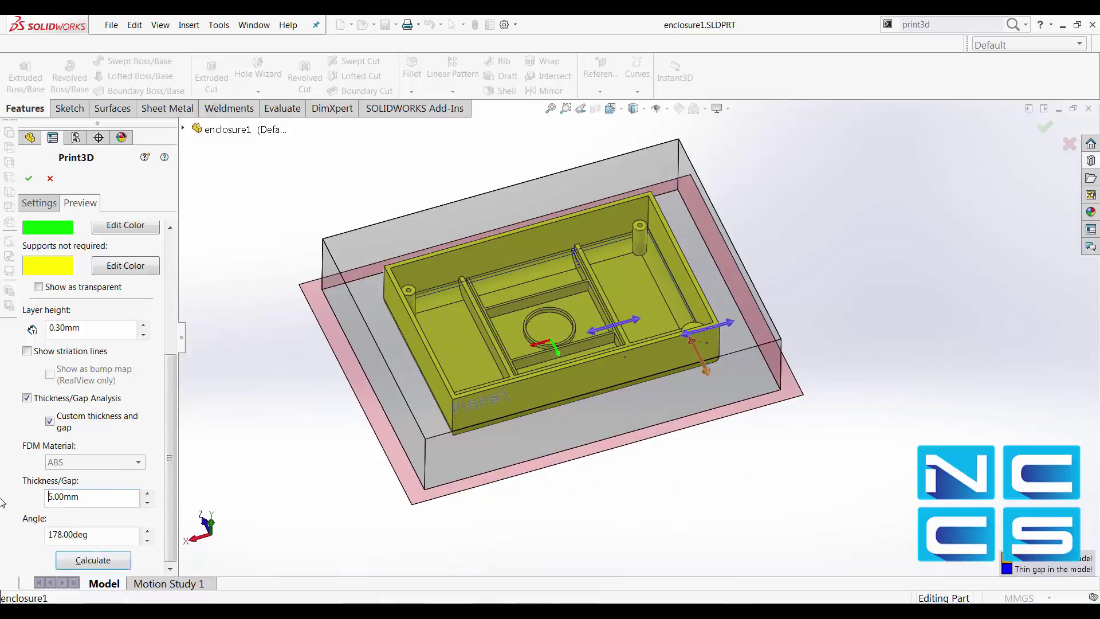
click(91, 560)
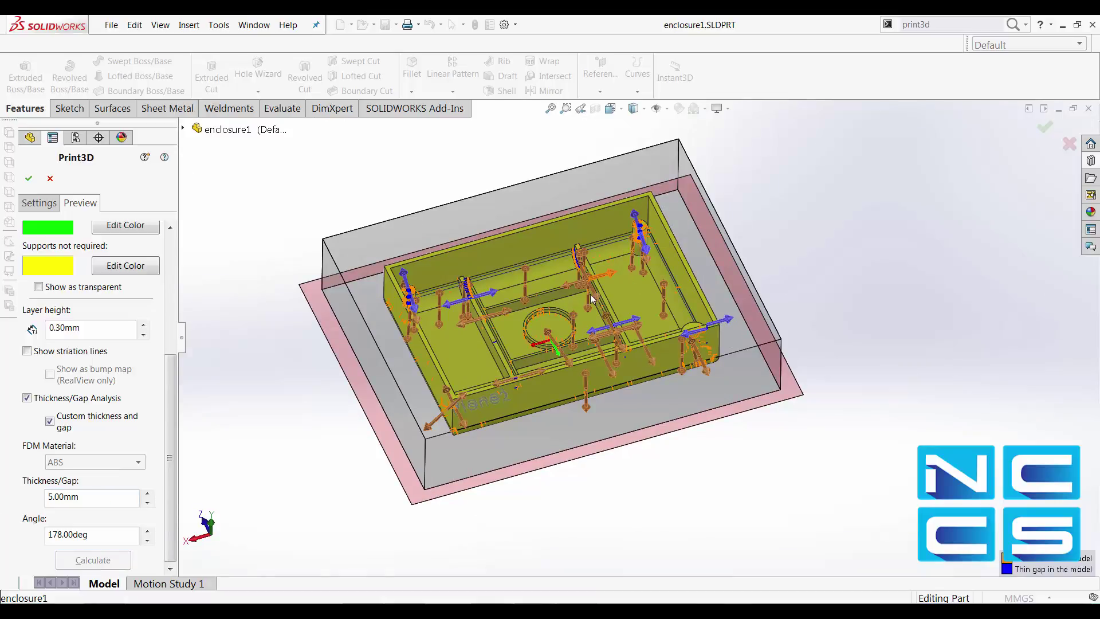
middle_drag(593, 298, 541, 294)
Step: Turn off Custom thickness and gap and change the FDM material from ABS to Nylon 12
click(50, 422)
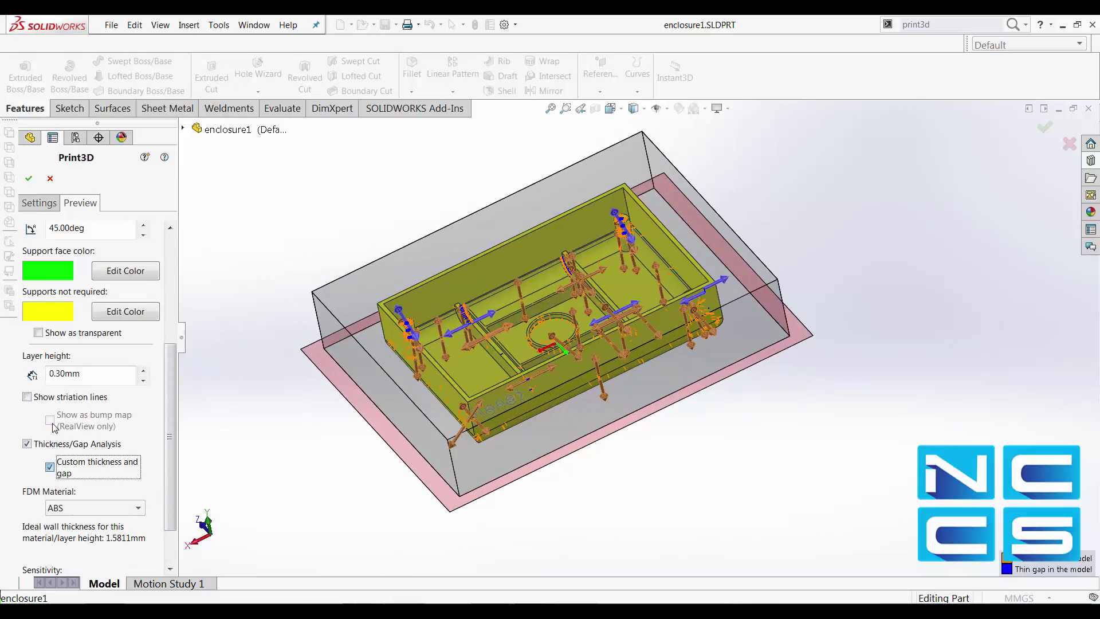
scroll(173, 445, down, 2)
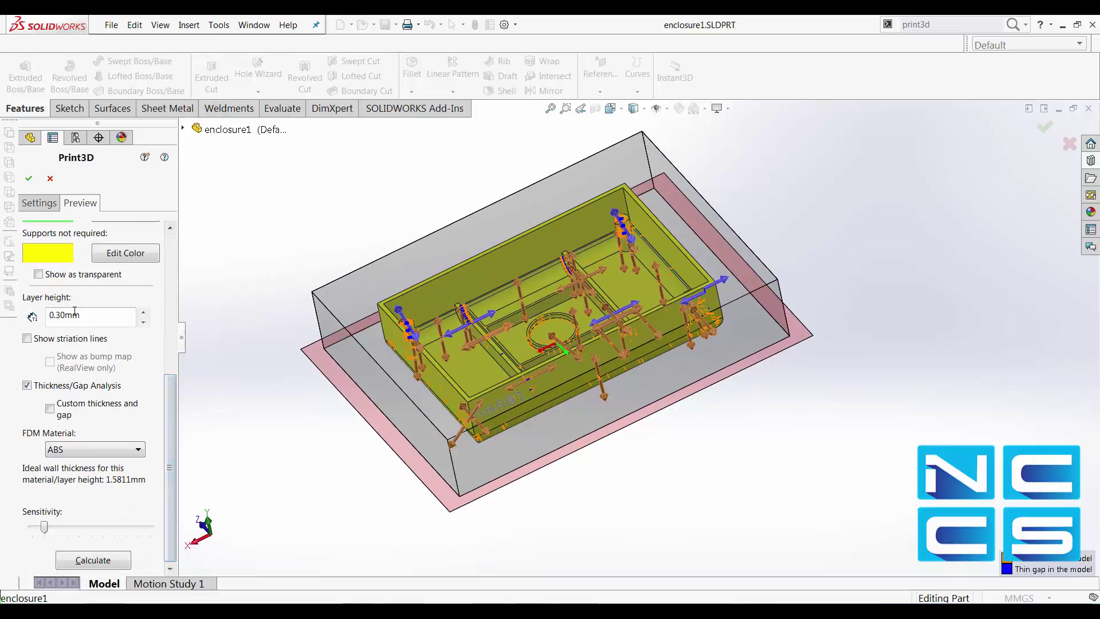
click(111, 451)
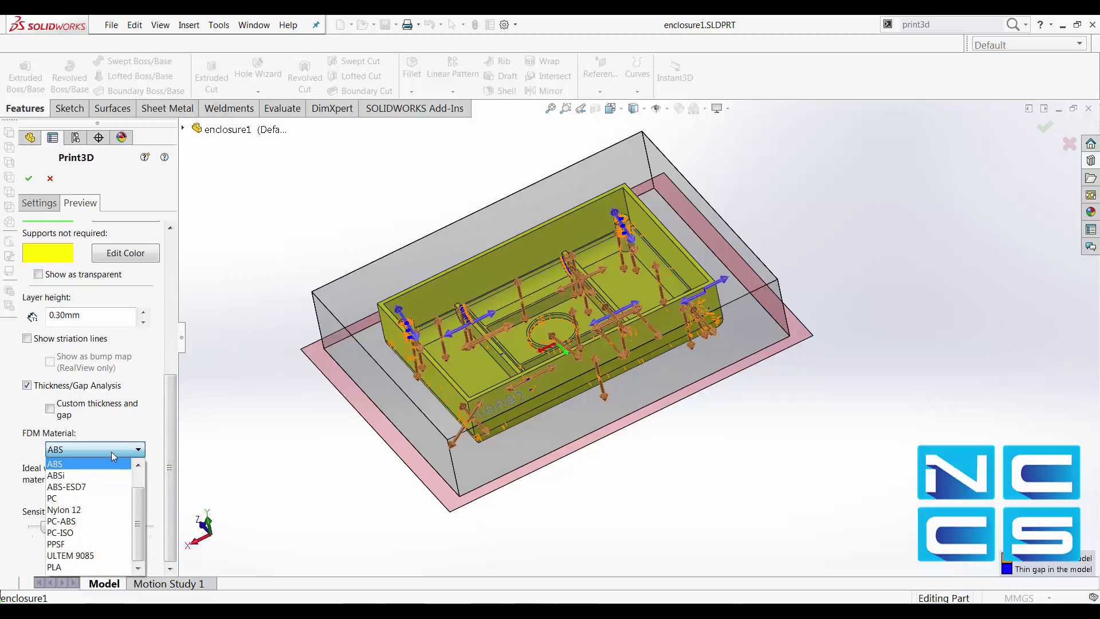
click(100, 449)
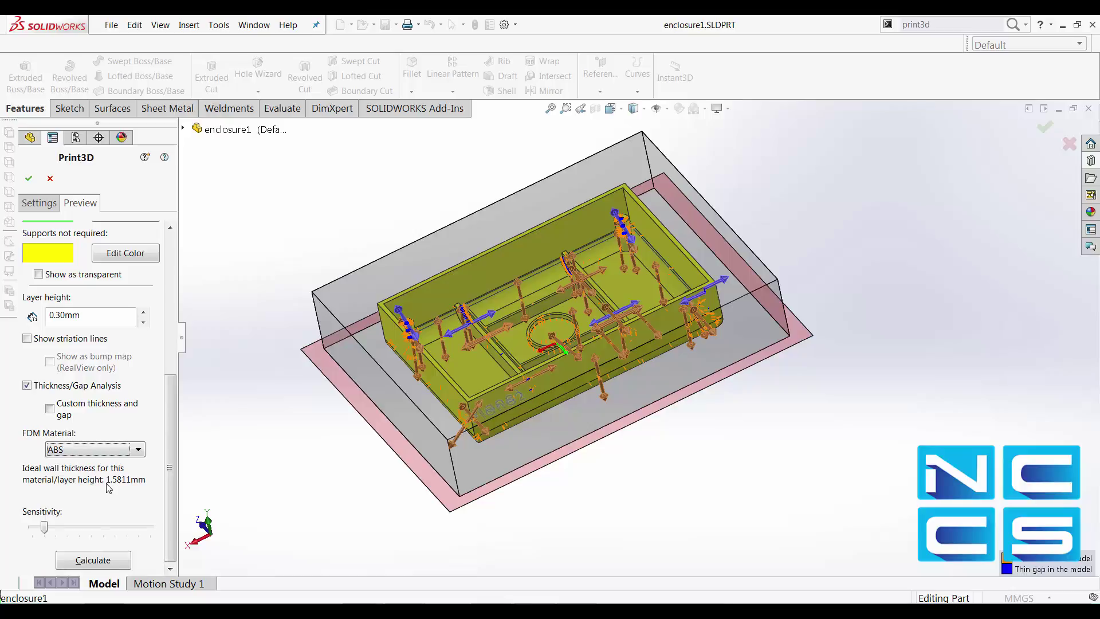
click(122, 449)
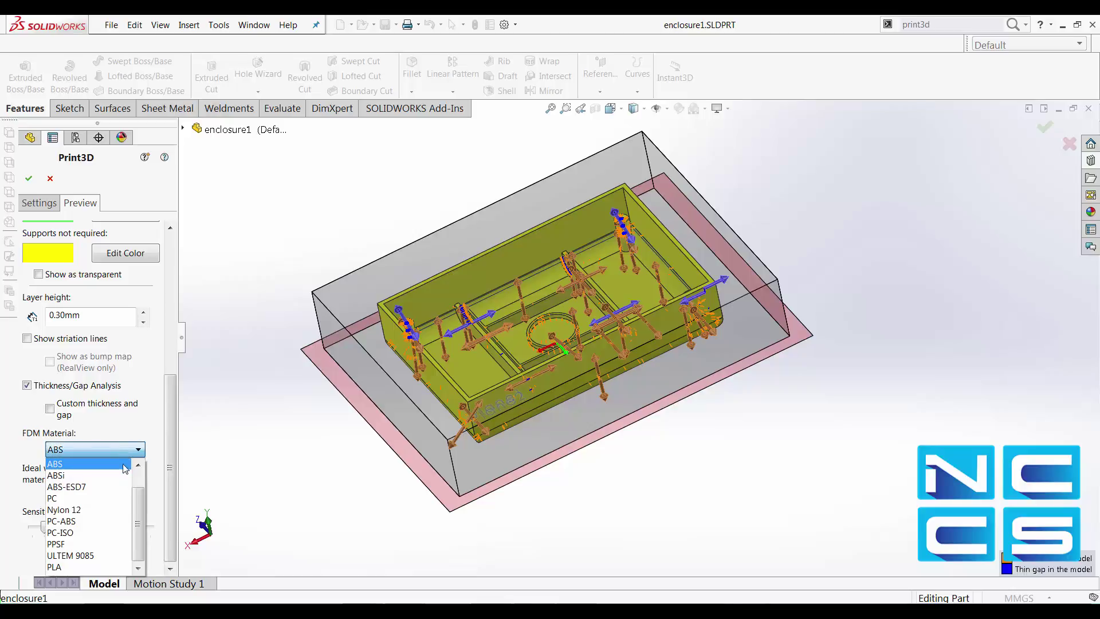
click(109, 509)
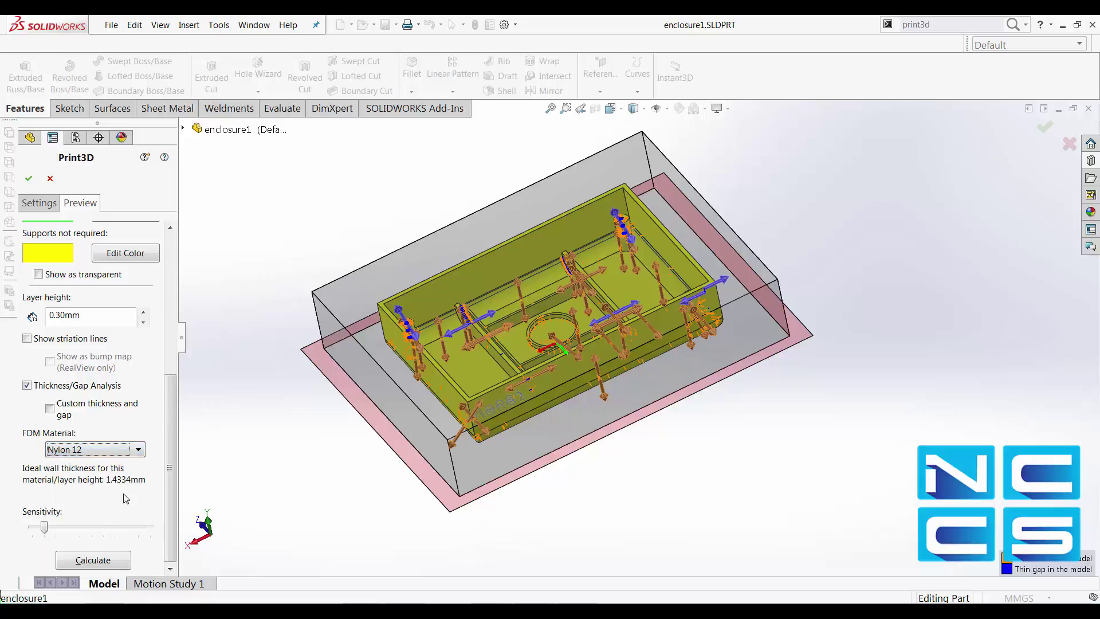
Step: In Print3D Settings, set the Save To File format to 3D Manufacturing Format (*.3mf)
click(56, 204)
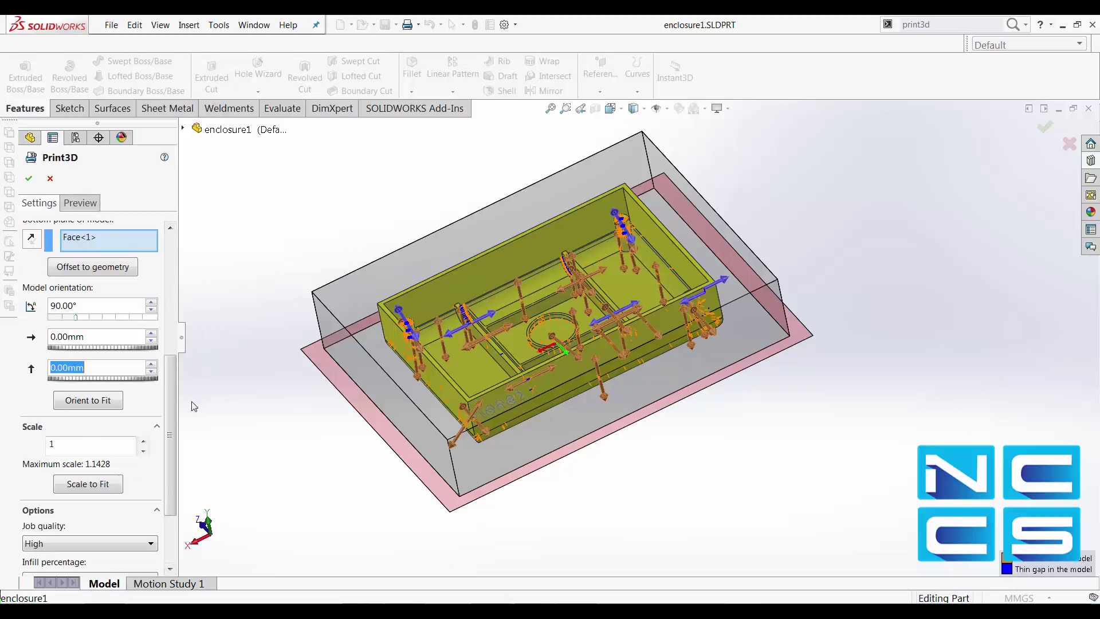
drag(174, 423, 174, 469)
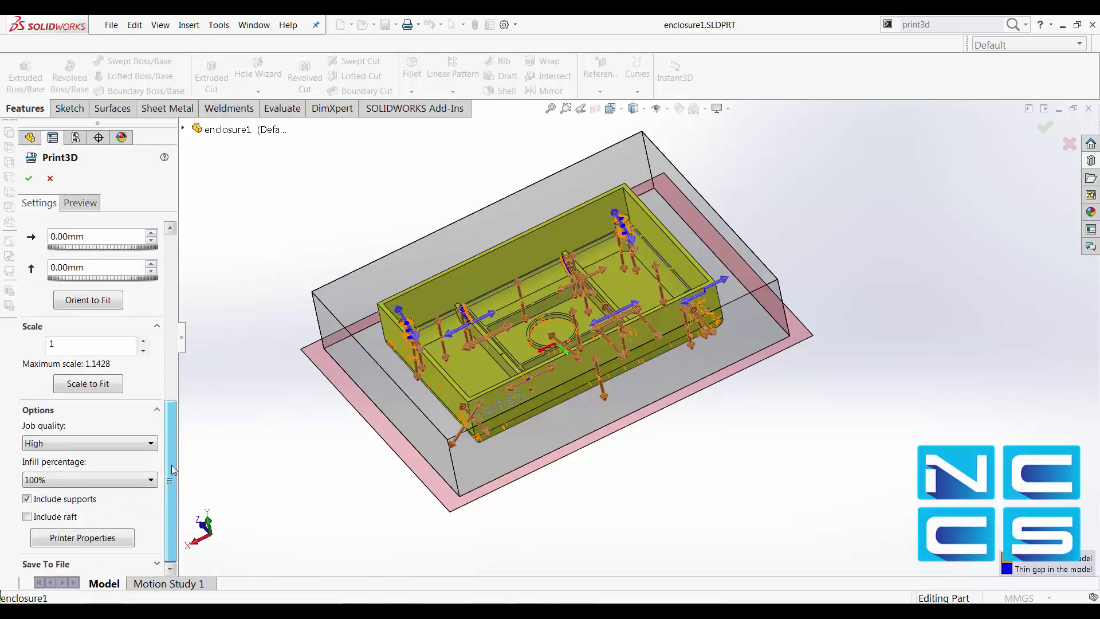
click(156, 563)
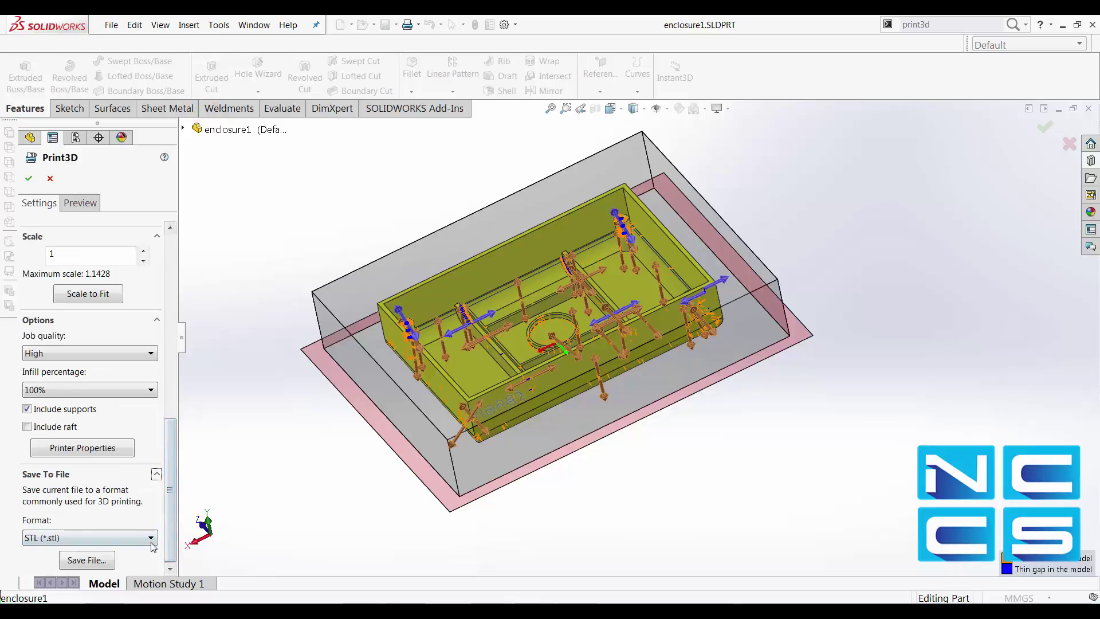
click(144, 544)
click(74, 560)
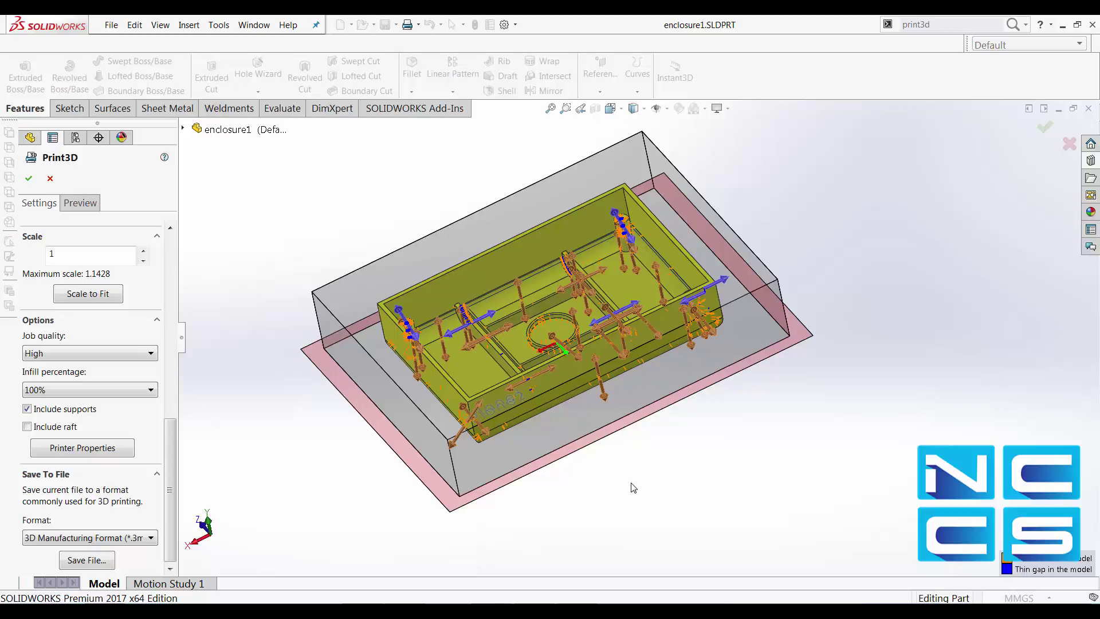
Step: Save the part as a 3MF file, bringing up its 3MF export options
click(96, 563)
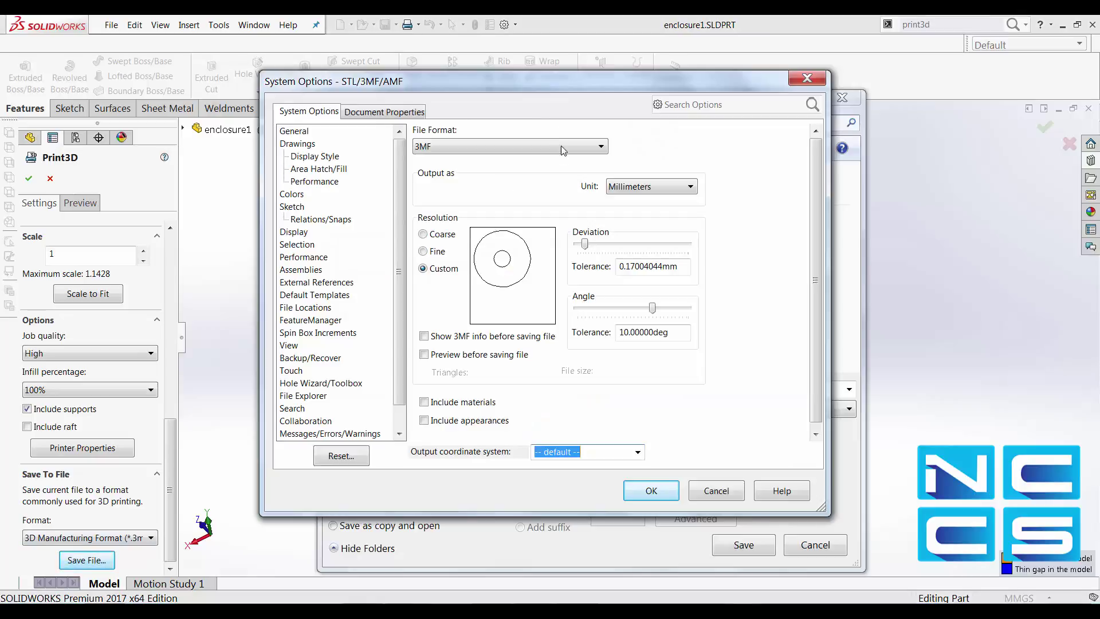